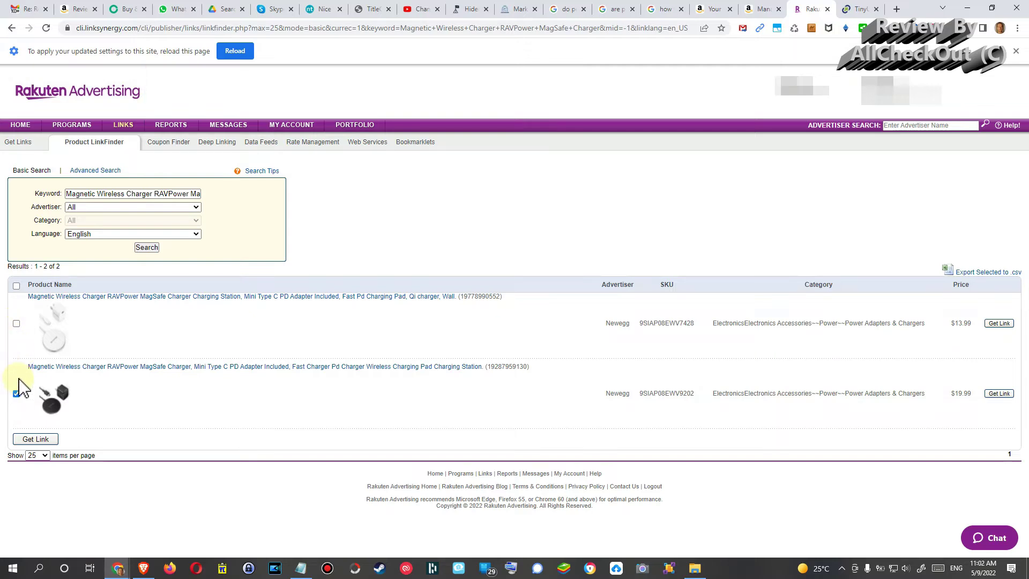
# Open the $19.99 charger's link details and resize the window to show its Link Code and preview
pyautogui.click(37, 439)
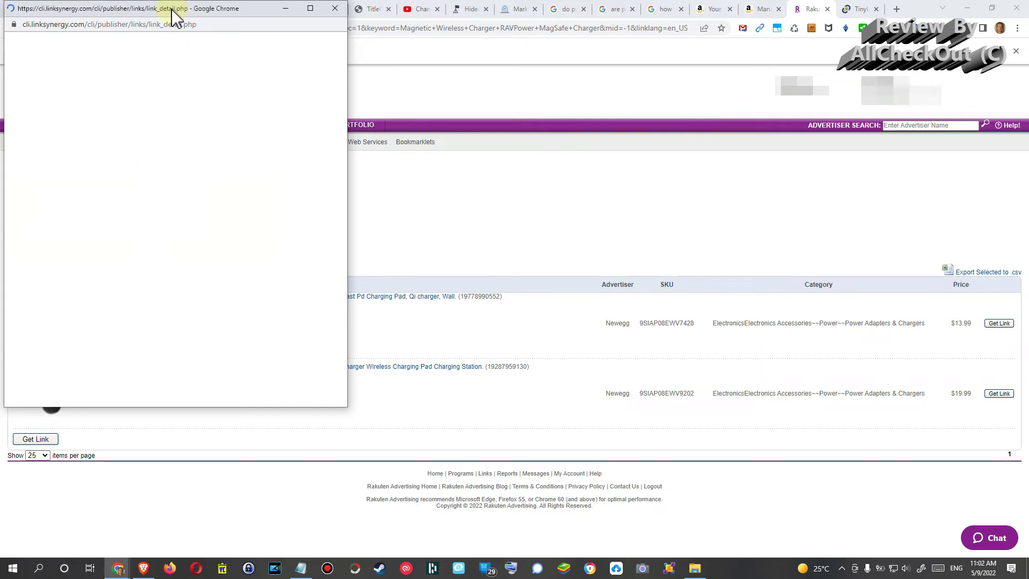
pyautogui.moveTo(172, 16); pyautogui.dragTo(397, 99)
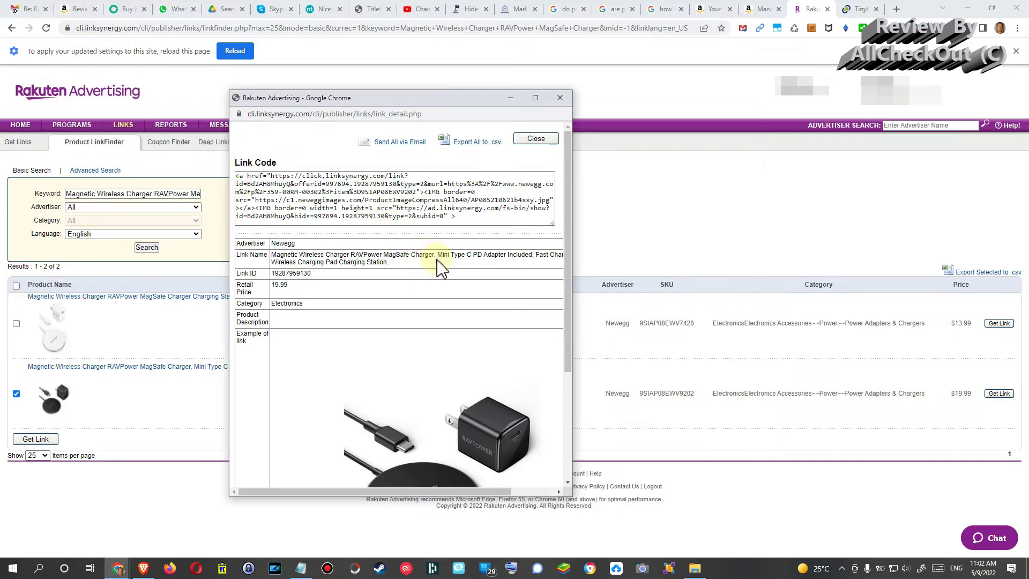
pyautogui.moveTo(409, 86); pyautogui.dragTo(357, 34)
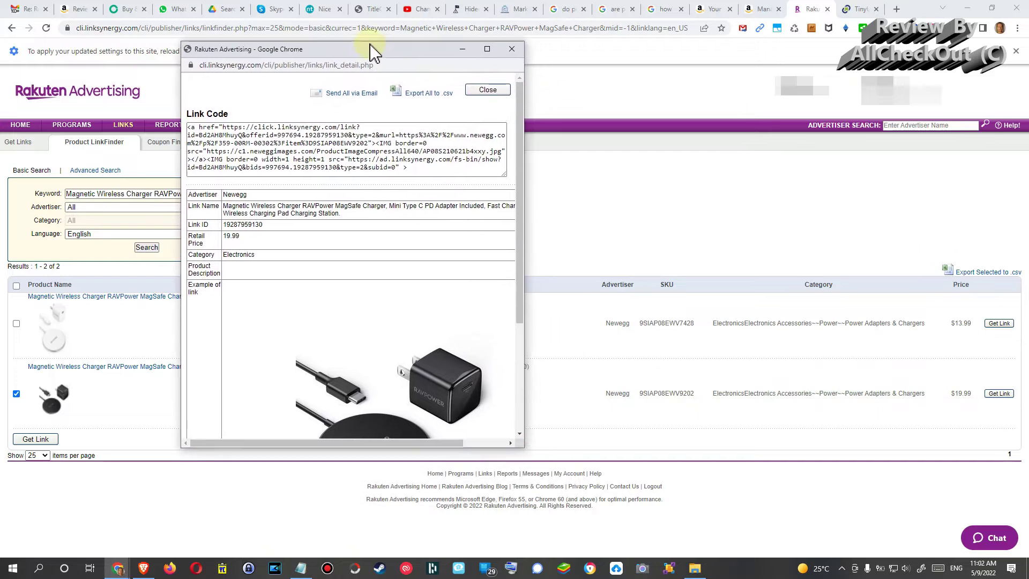
pyautogui.moveTo(517, 443); pyautogui.dragTo(560, 530)
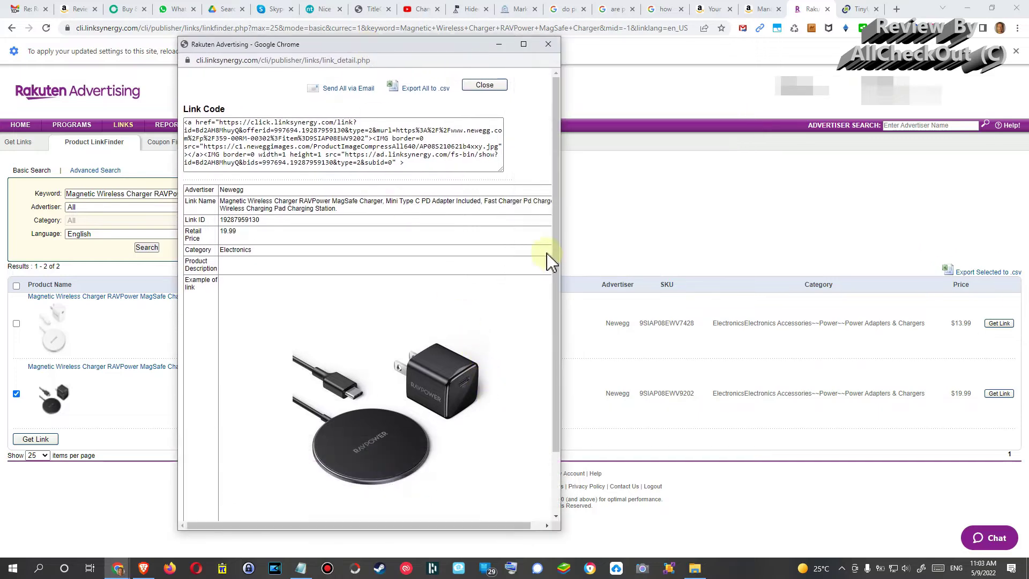
pyautogui.moveTo(554, 258); pyautogui.dragTo(569, 358)
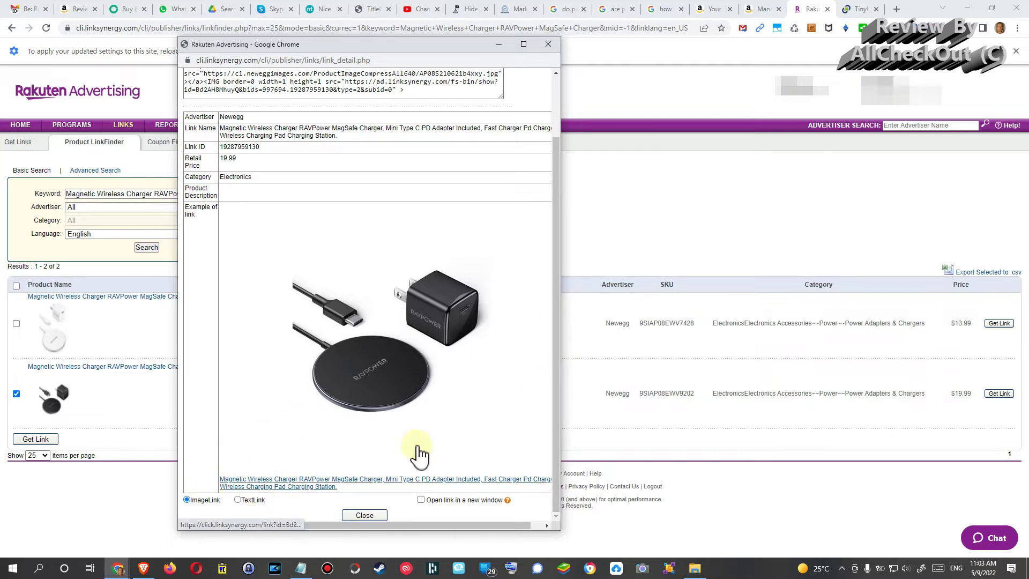
pyautogui.moveTo(557, 340)
pyautogui.mouseDown()
pyautogui.moveTo(558, 276)
pyautogui.moveTo(546, 407)
pyautogui.mouseUp()
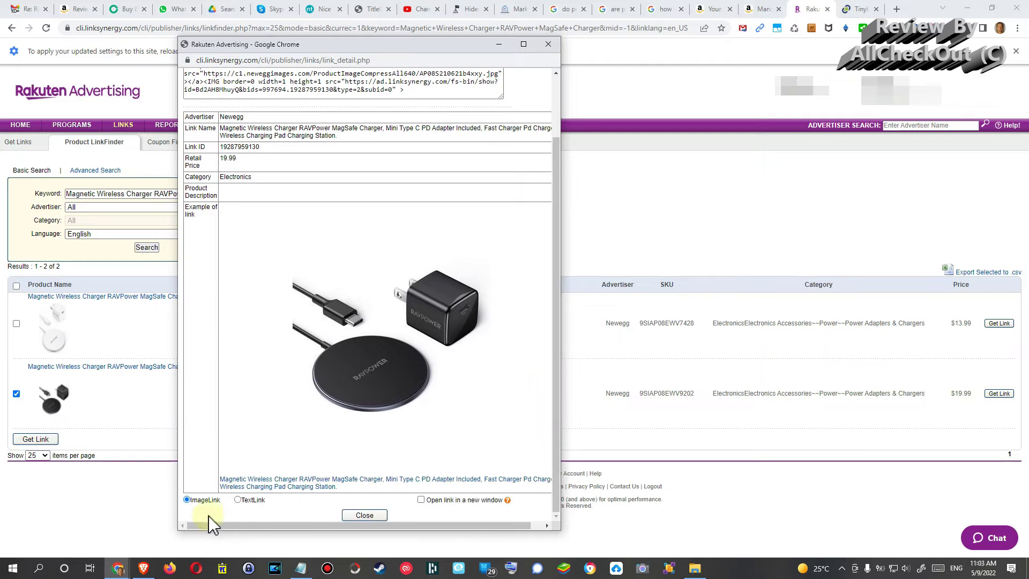
# Compare the ImageLink and TextLink code versions, leave TextLink selected, and scroll back up
pyautogui.click(187, 500)
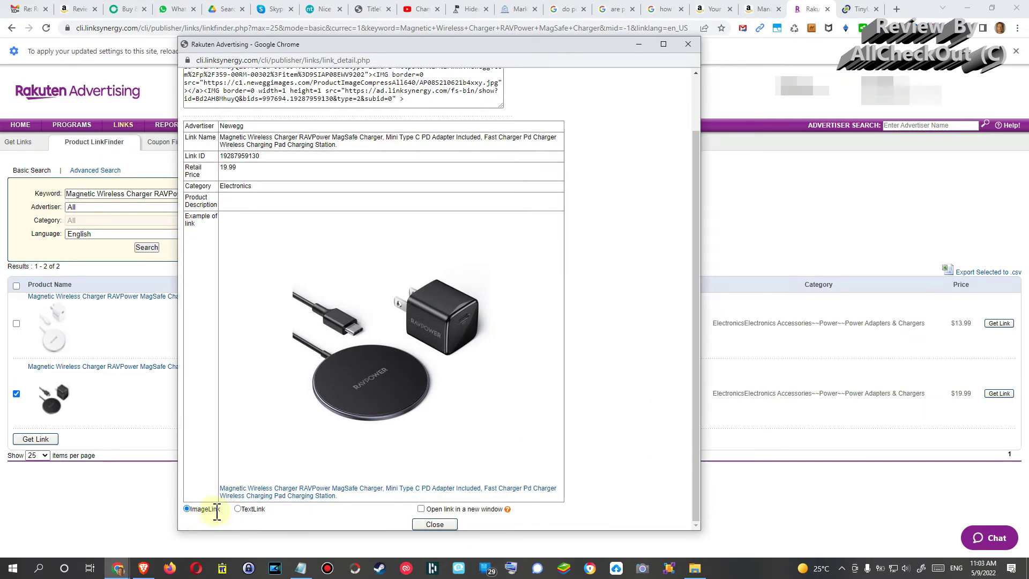
pyautogui.click(240, 512)
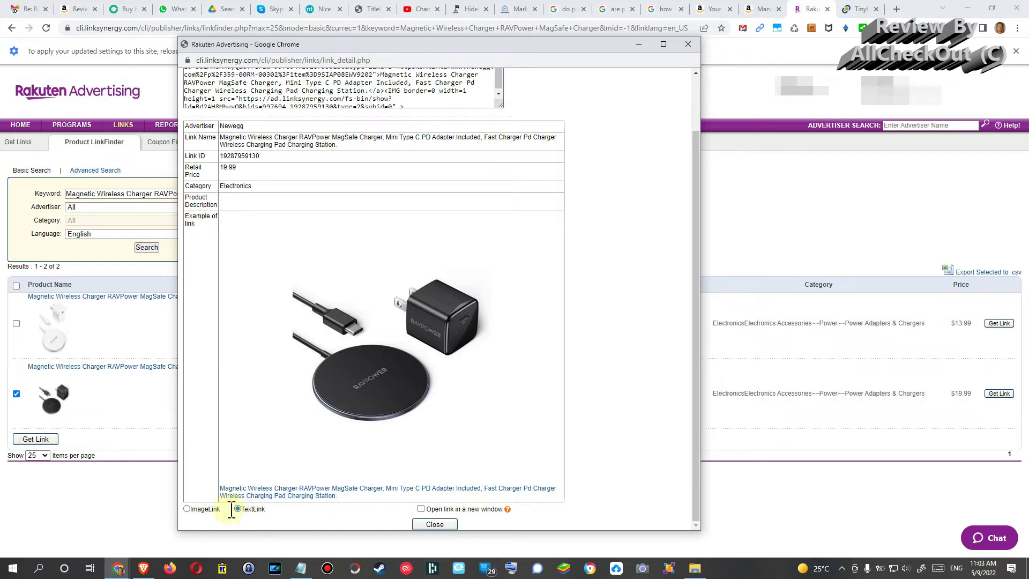
pyautogui.click(188, 510)
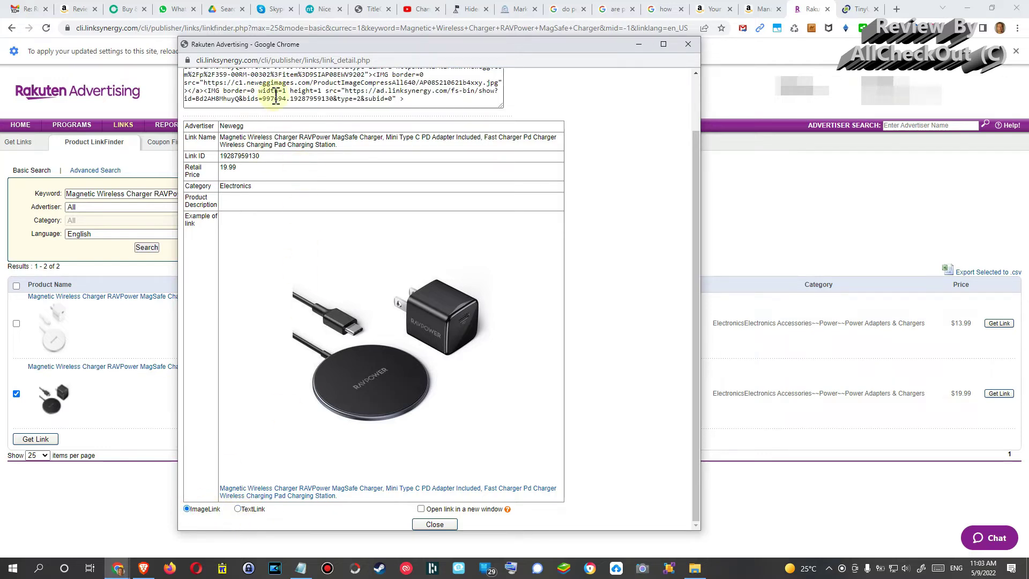
pyautogui.click(238, 509)
pyautogui.click(187, 509)
pyautogui.click(238, 509)
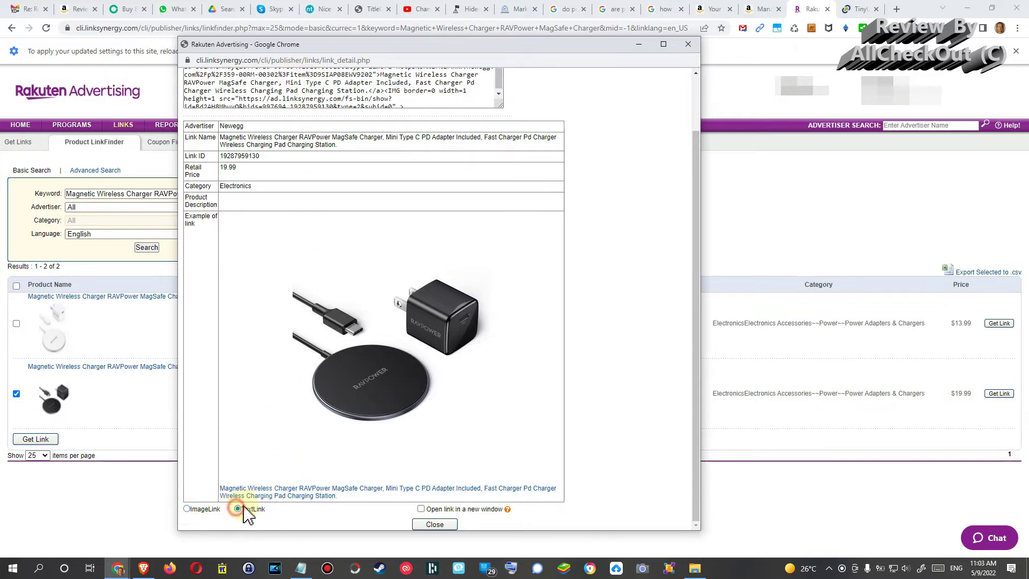
pyautogui.moveTo(701, 223); pyautogui.dragTo(704, 134)
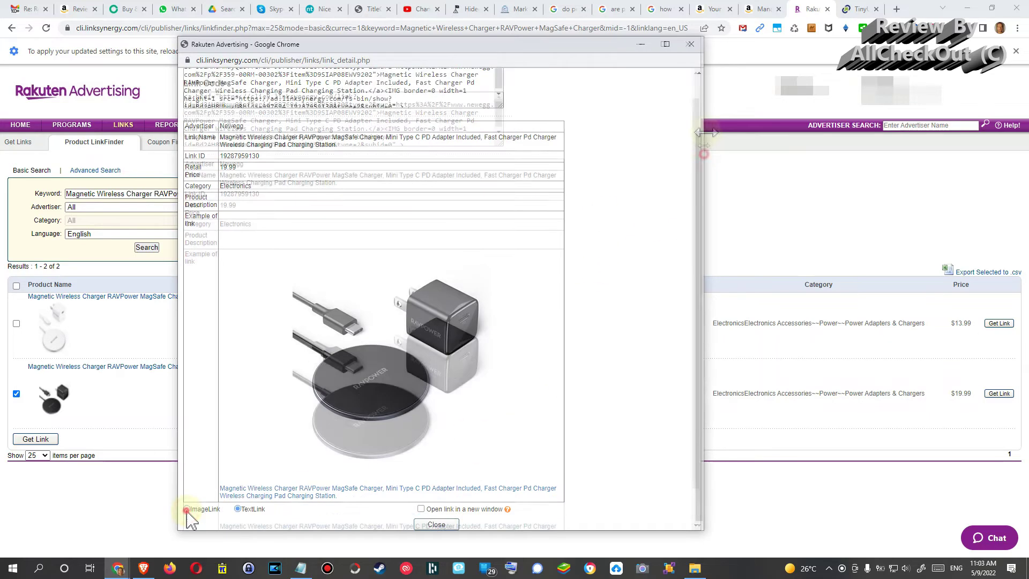
pyautogui.click(187, 509)
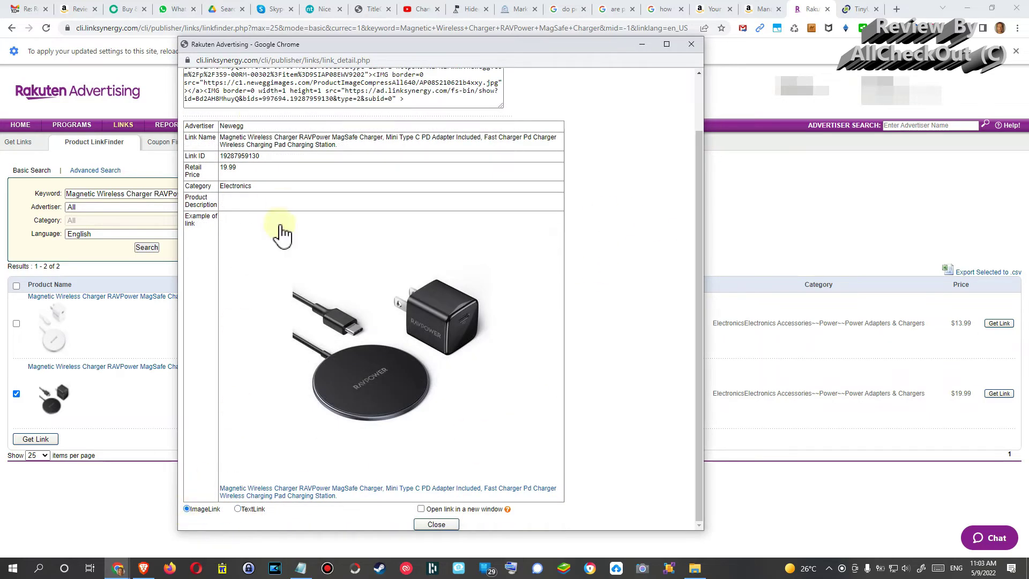
pyautogui.click(238, 509)
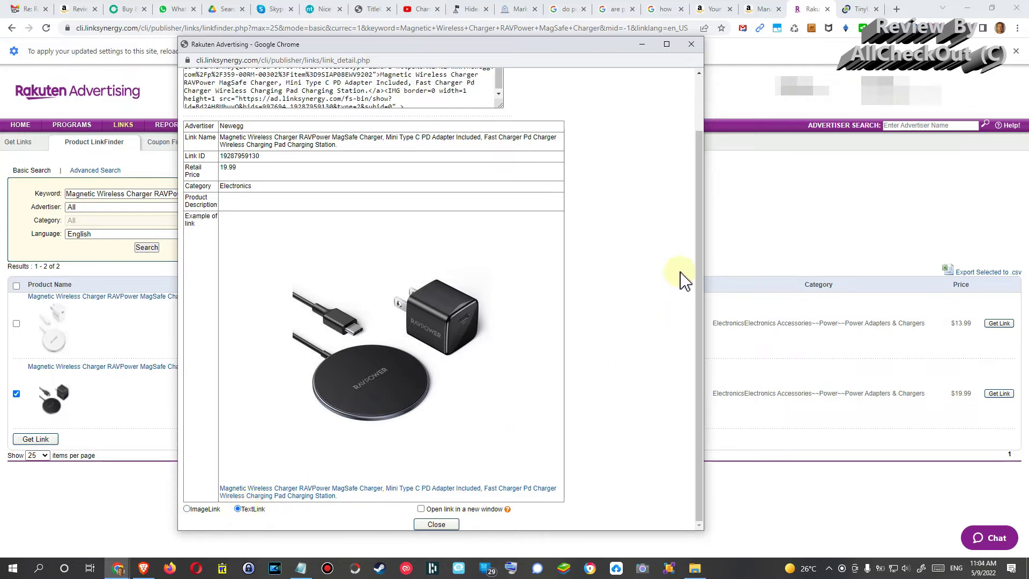
pyautogui.scroll(2, 699, 271)
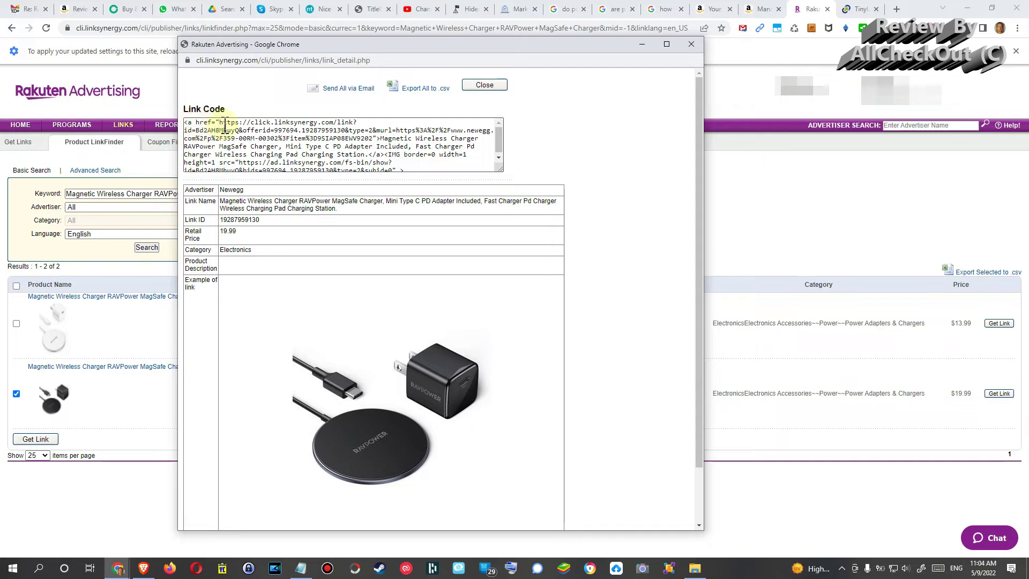
# Copy the tracking URL from the Link Code's href, then minimize the link window
pyautogui.moveTo(219, 122); pyautogui.dragTo(372, 140)
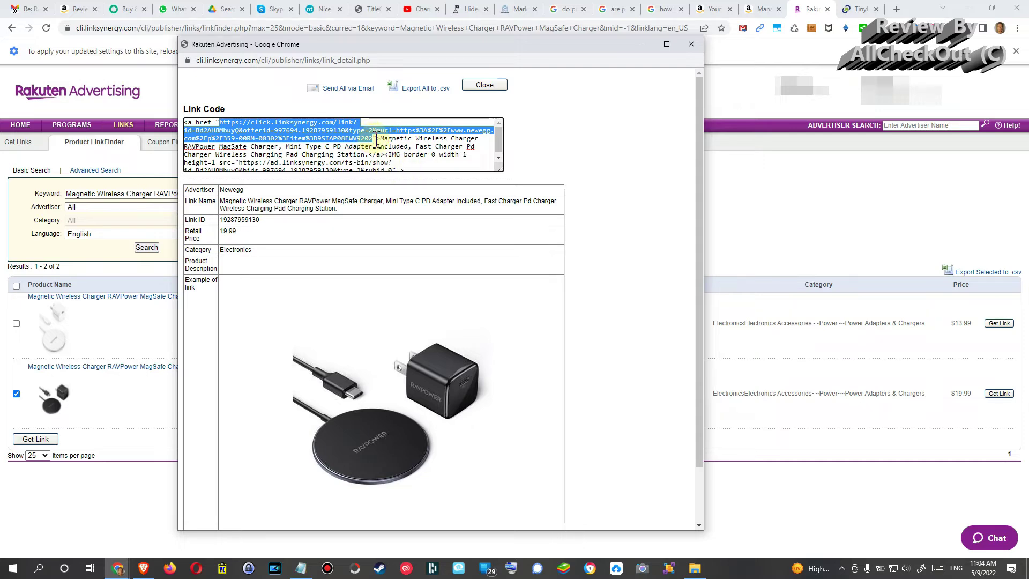
pyautogui.rightClick(319, 132)
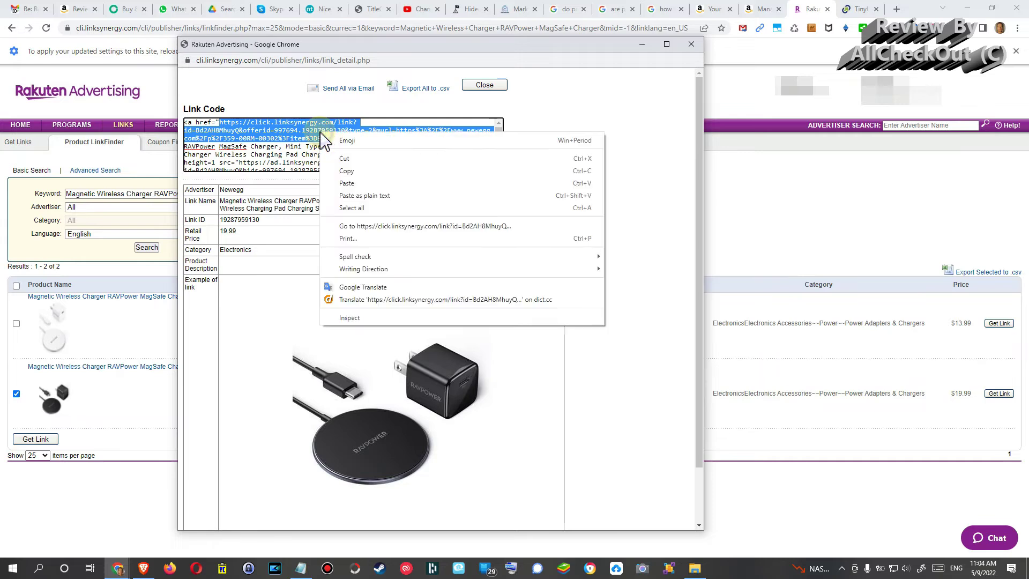
pyautogui.click(351, 171)
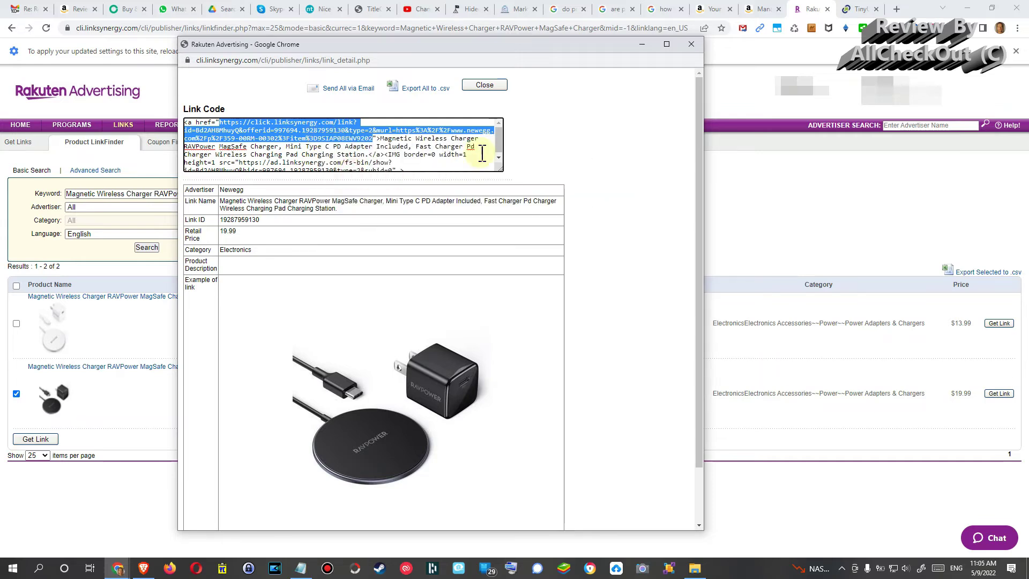
pyautogui.click(642, 45)
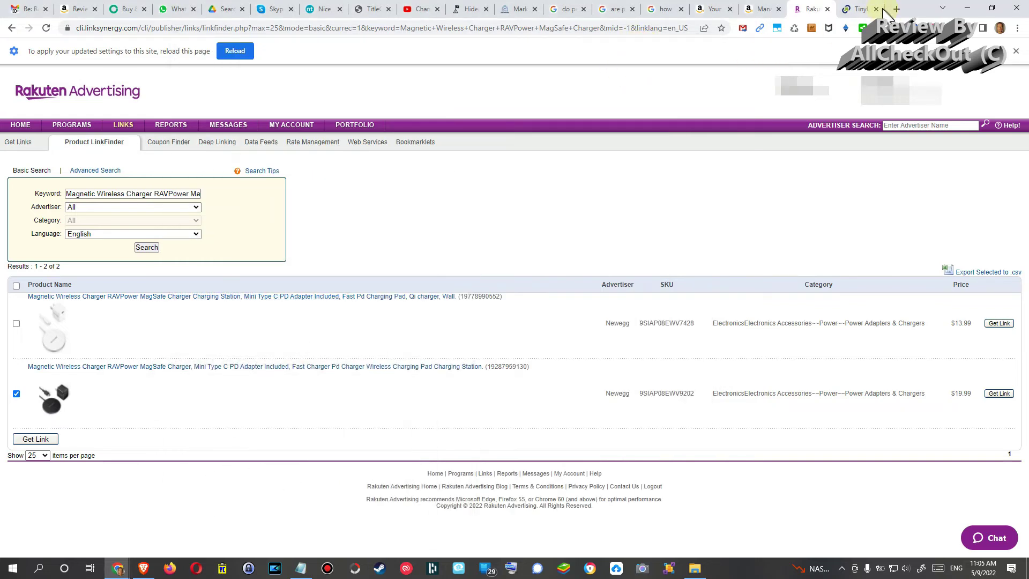
# Paste the copied linksynergy URL into TinyURL and shorten it to tinyurl.com/498bs89a
pyautogui.click(860, 10)
pyautogui.click(161, 173)
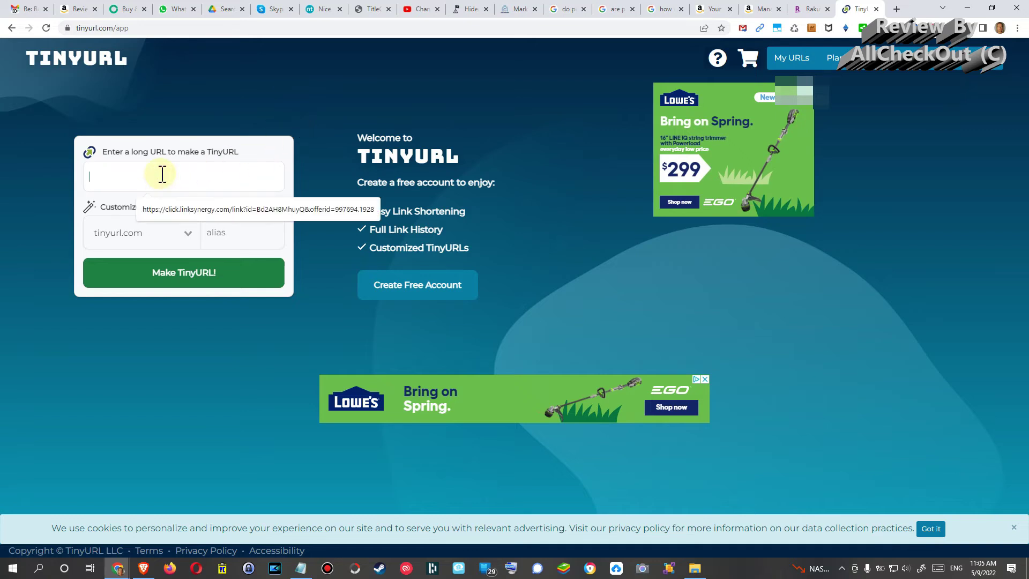
pyautogui.click(162, 175)
pyautogui.hotkey('ctrl', 'v')
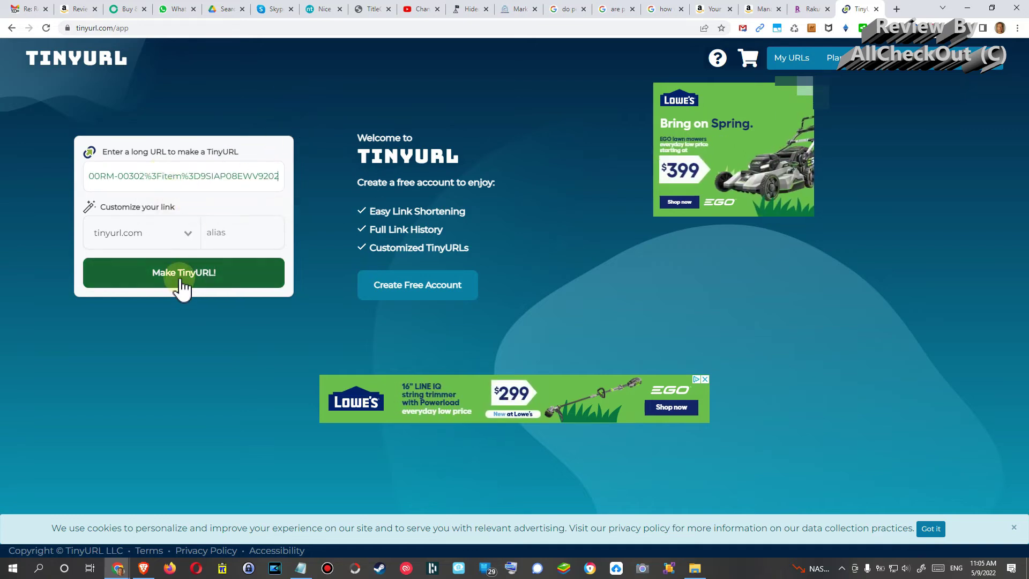
pyautogui.click(179, 276)
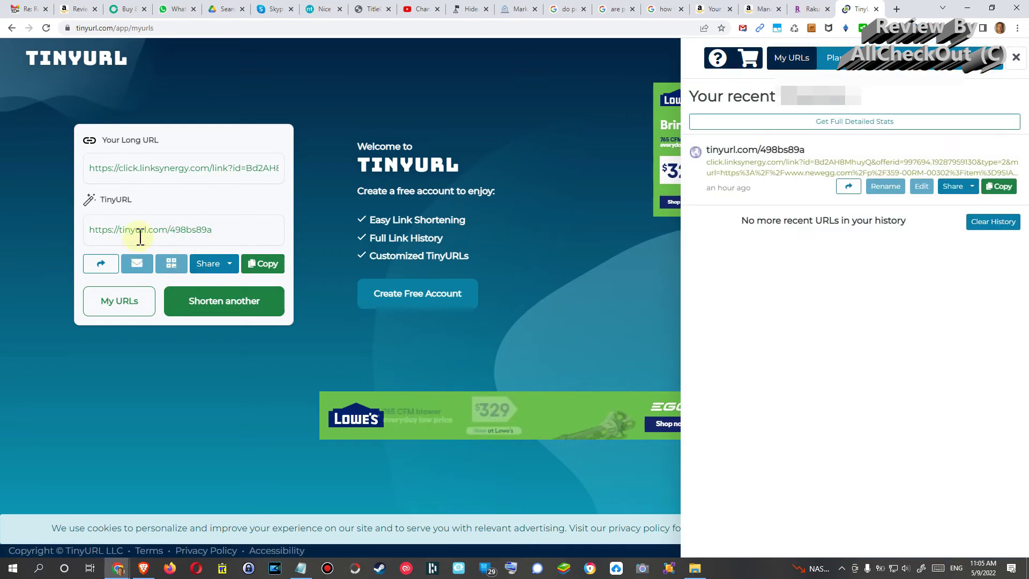